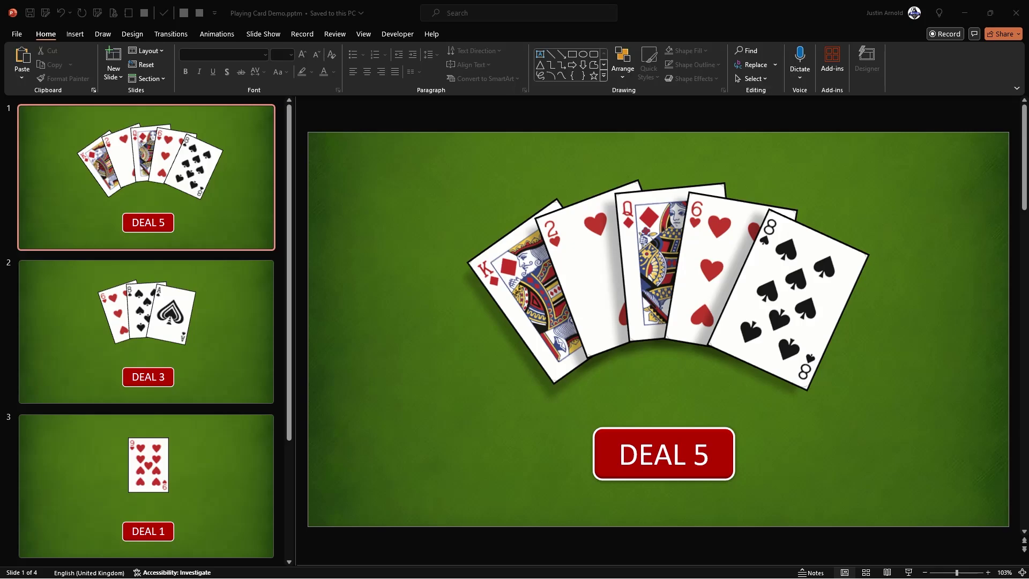
Step: Glance at the card image folder, then return to the Story Cards title slide with its 5, 3 and 1 Card buttons
{"action": "key", "text": "alt+Tab"}
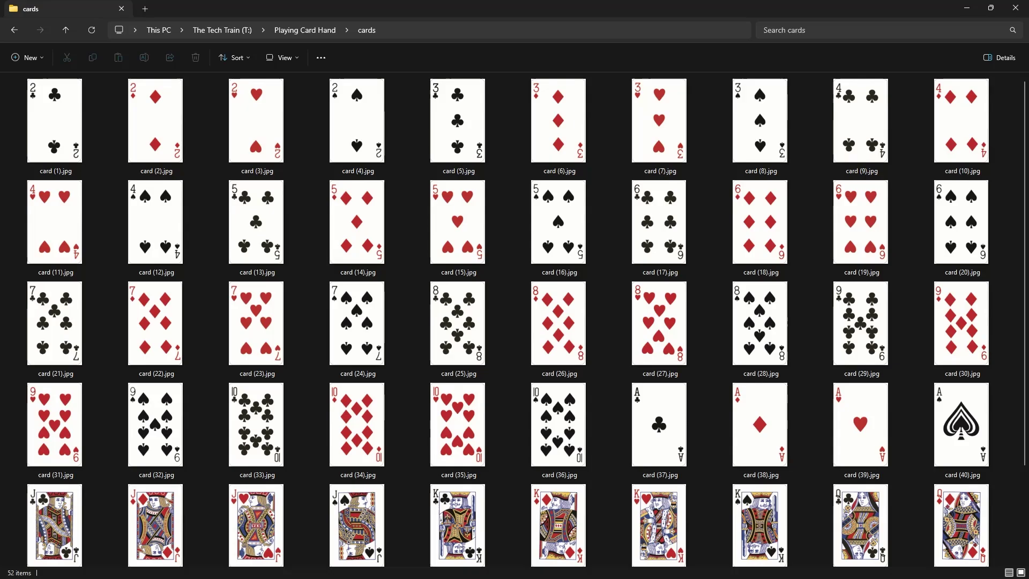
{"action": "key", "text": "alt+Tab"}
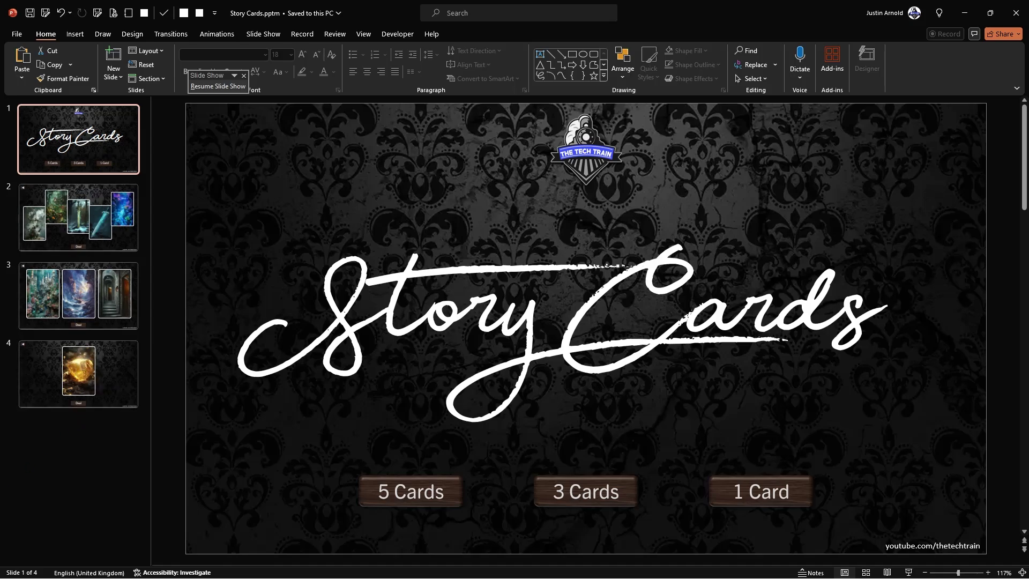
Step: Browse the story folder's 400 story (n).png image thumbnails
{"action": "key", "text": "alt+Tab"}
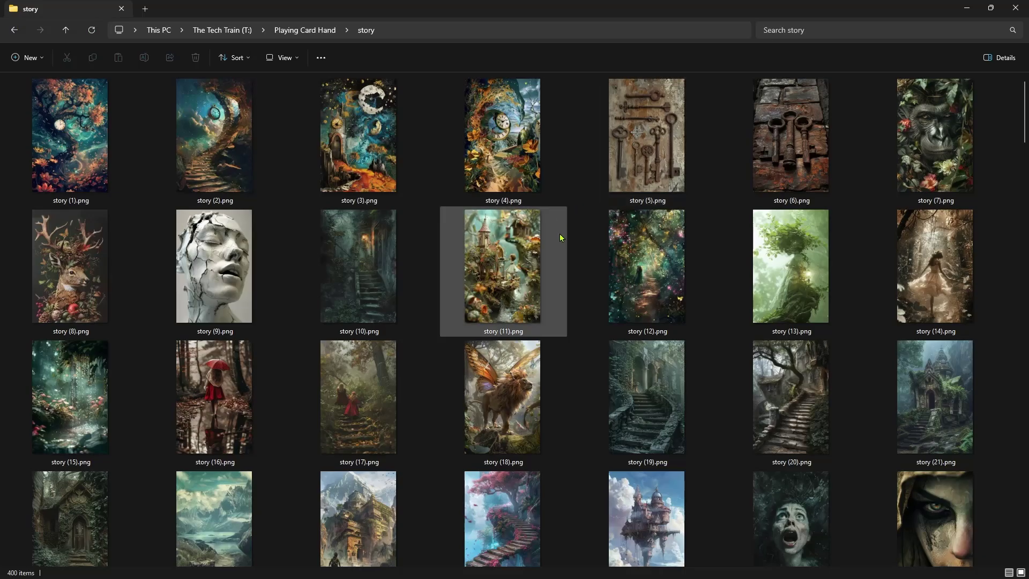
{"action": "scroll", "coordinate": [560, 234], "scroll_direction": "down", "scroll_amount": 15}
{"action": "scroll", "coordinate": [558, 236], "scroll_direction": "down", "scroll_amount": 14}
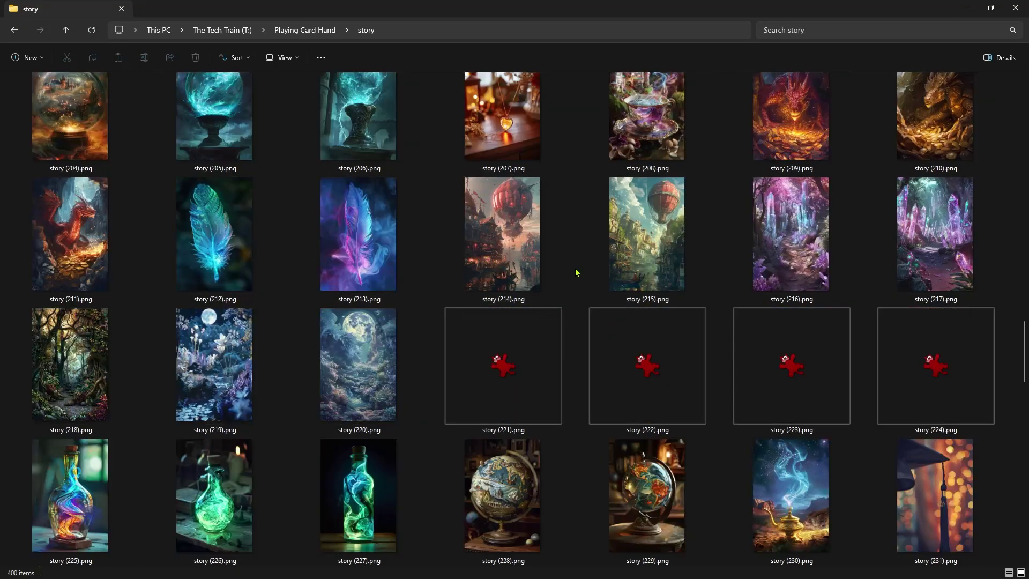
{"action": "scroll", "coordinate": [574, 269], "scroll_direction": "down", "scroll_amount": 6}
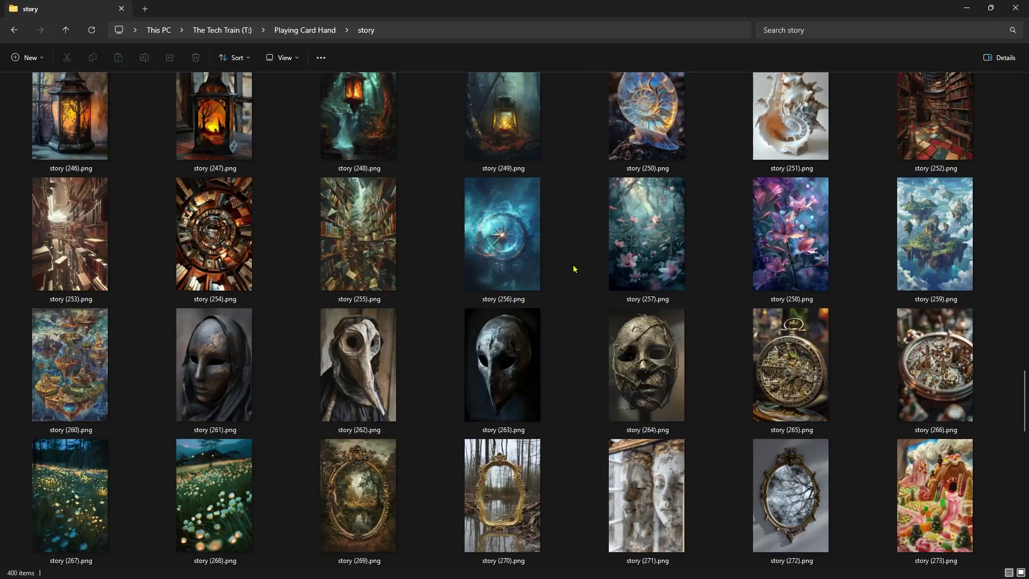
{"action": "scroll", "coordinate": [574, 269], "scroll_direction": "down", "scroll_amount": 2}
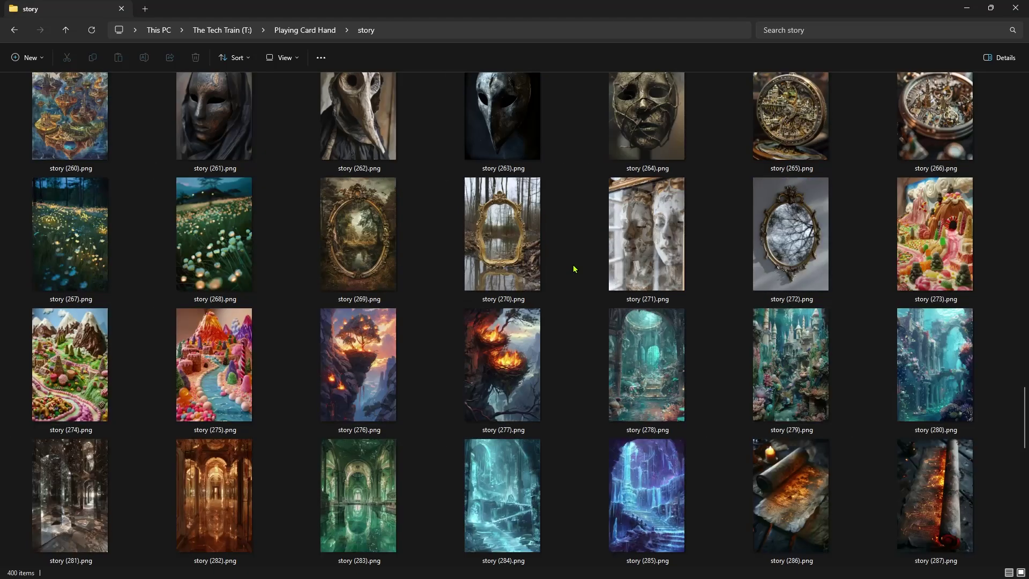
{"action": "scroll", "coordinate": [573, 269], "scroll_direction": "down", "scroll_amount": 2}
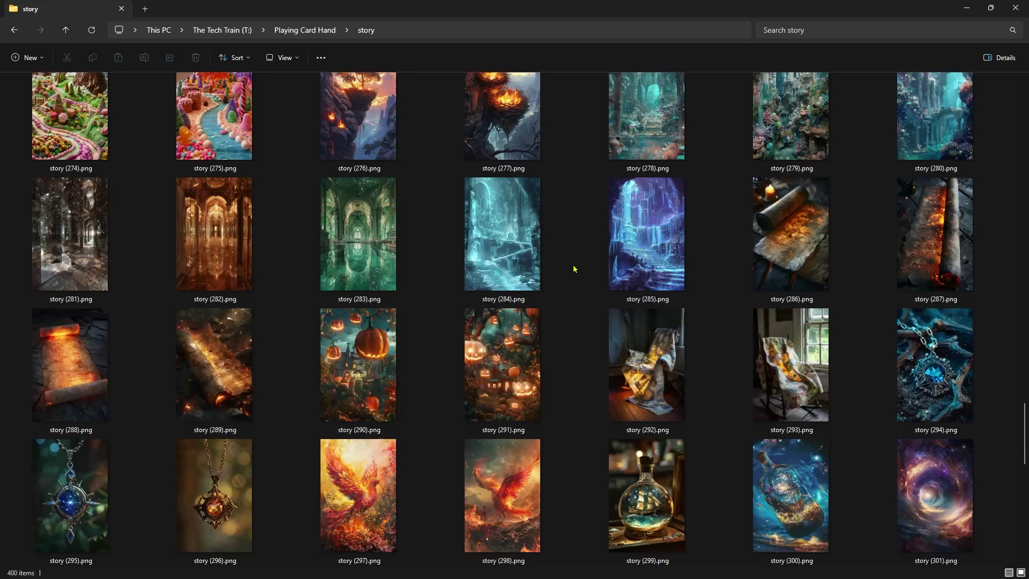
{"action": "scroll", "coordinate": [574, 268], "scroll_direction": "down", "scroll_amount": 2}
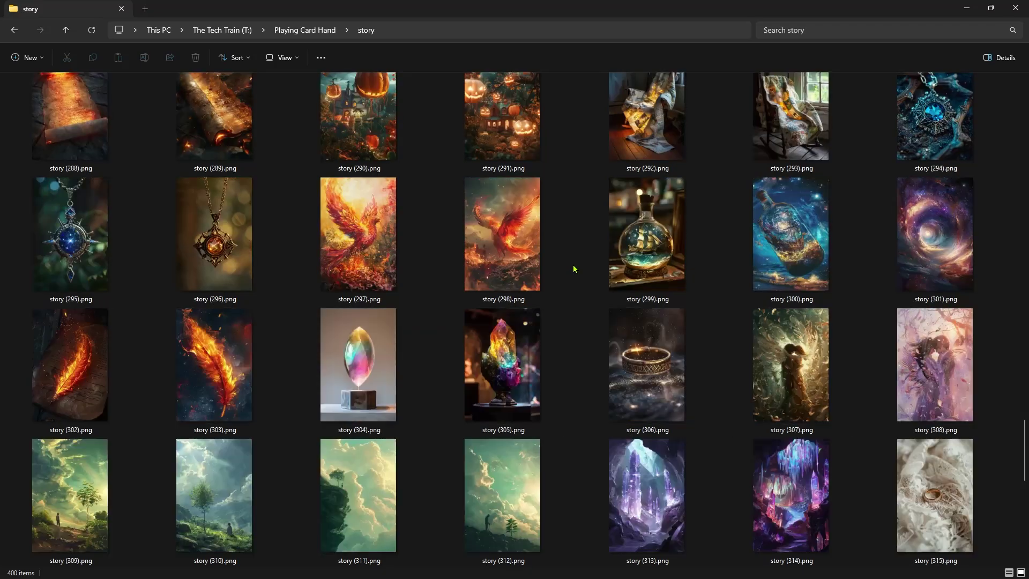
{"action": "scroll", "coordinate": [574, 268], "scroll_direction": "down", "scroll_amount": 4}
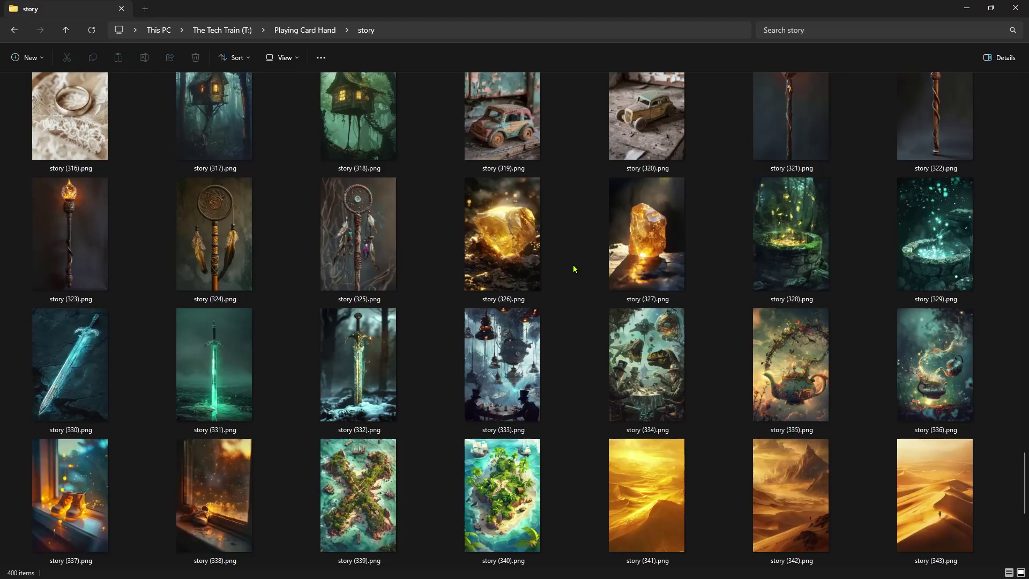
{"action": "scroll", "coordinate": [573, 269], "scroll_direction": "up", "scroll_amount": 19}
{"action": "scroll", "coordinate": [576, 268], "scroll_direction": "up", "scroll_amount": 8}
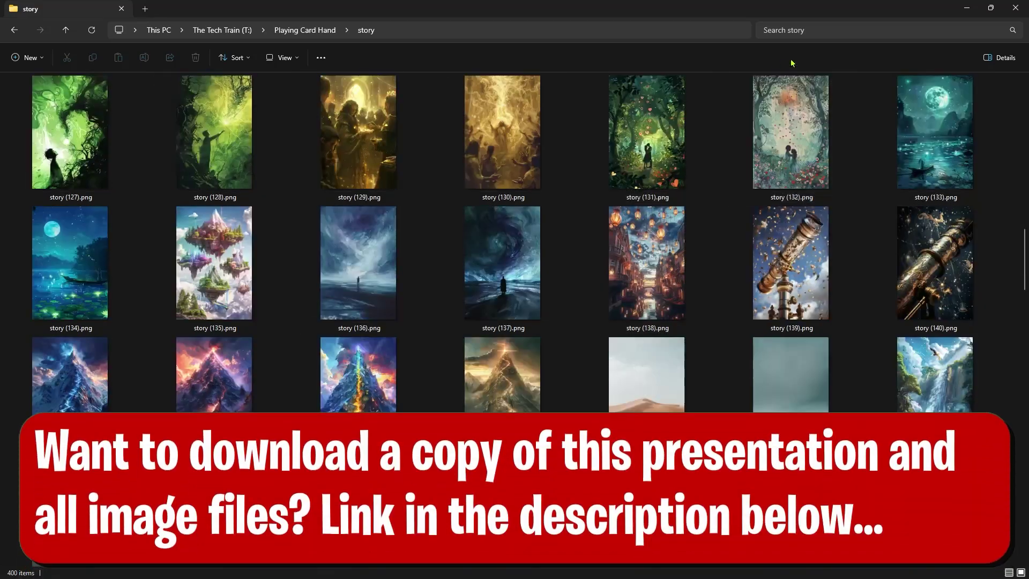
Step: Minimize File Explorer and choose the 5 Cards deal in the running slide show
{"action": "left_click", "coordinate": [966, 11]}
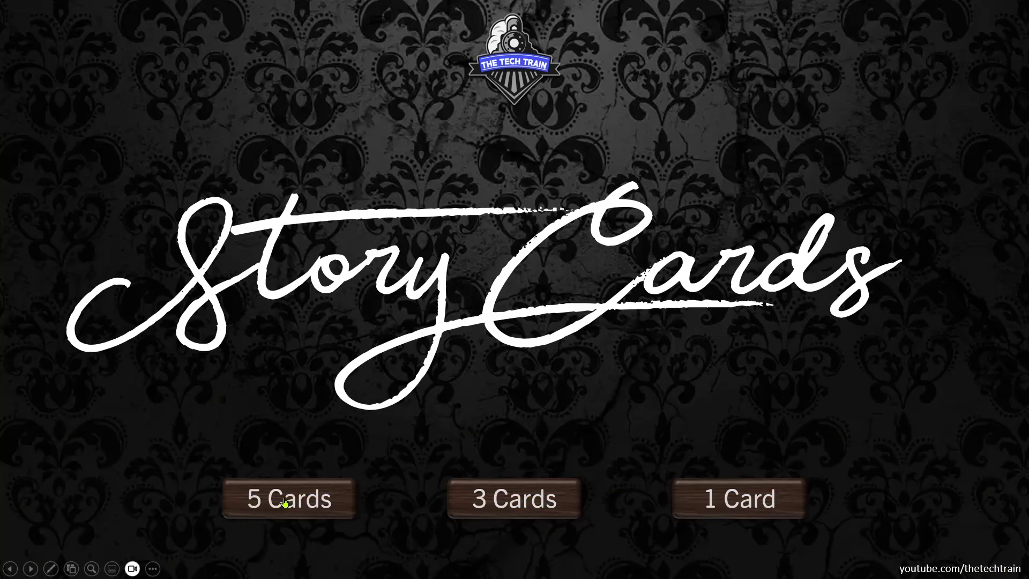
{"action": "left_click", "coordinate": [285, 501]}
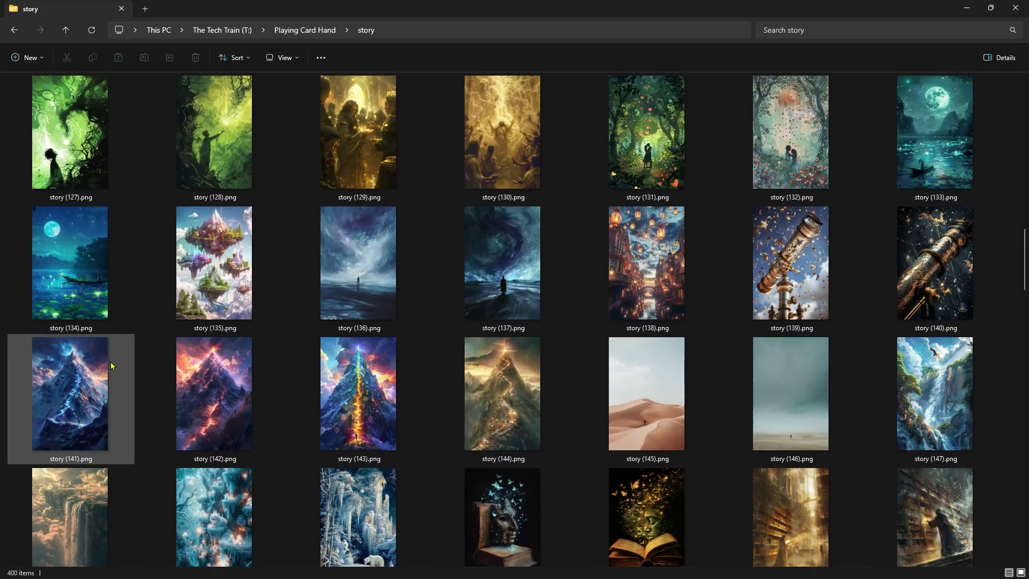
Step: Check the file sizes of story (137), story (145) and story (150), which is 2.30 MB
{"action": "left_click", "coordinate": [505, 293]}
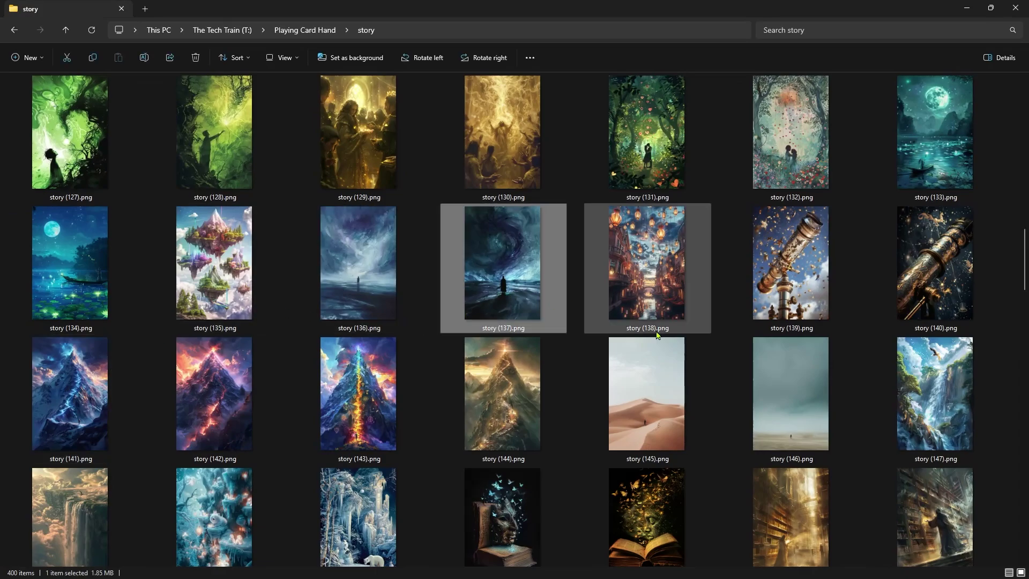
{"action": "left_click", "coordinate": [648, 396]}
{"action": "scroll", "coordinate": [217, 410], "scroll_direction": "down", "scroll_amount": 2}
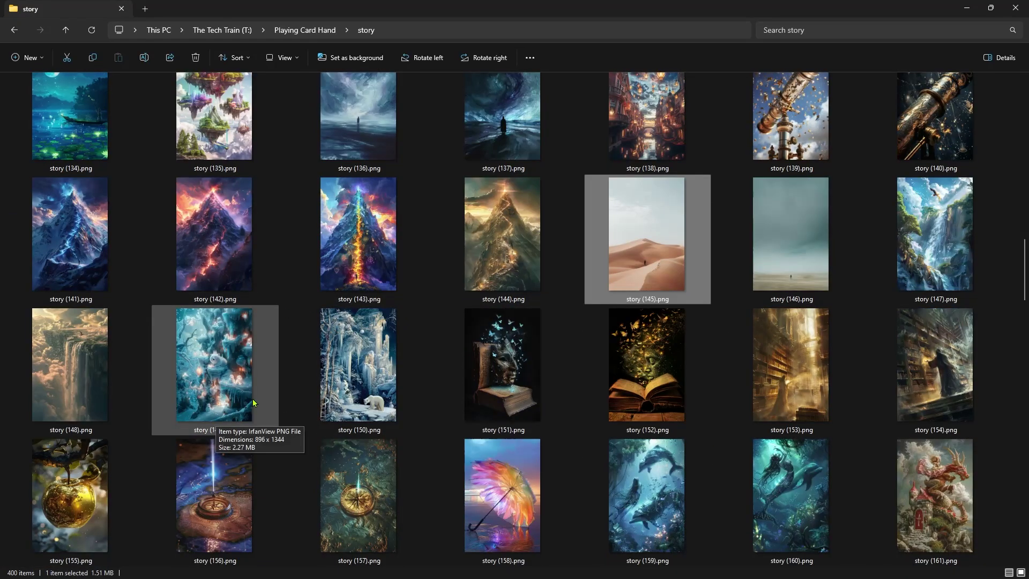
{"action": "left_click", "coordinate": [368, 369]}
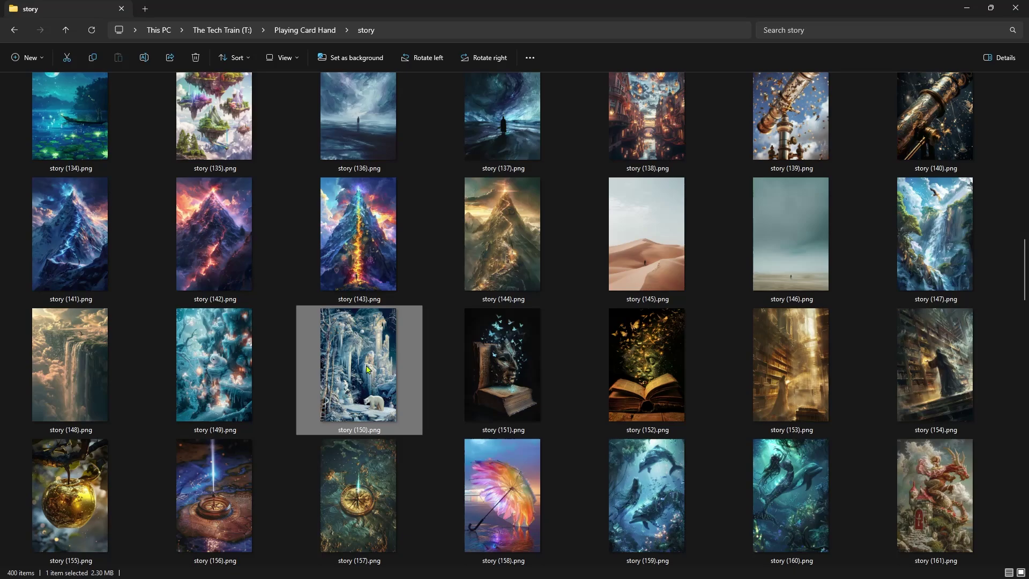
Step: Return to the slide show and deal five random story cards onto the slide
{"action": "key", "text": "alt+Tab"}
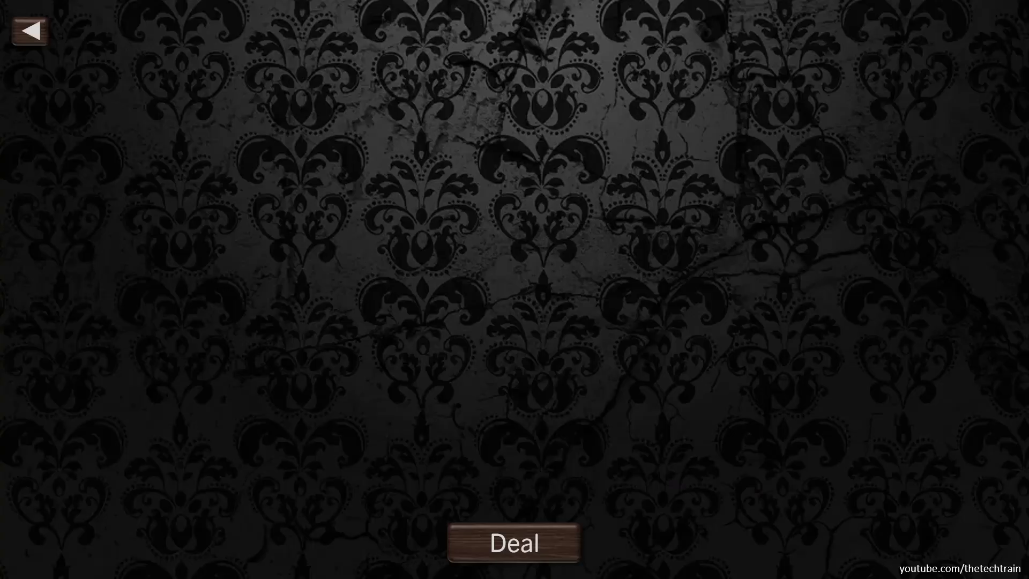
{"action": "left_click", "coordinate": [513, 545]}
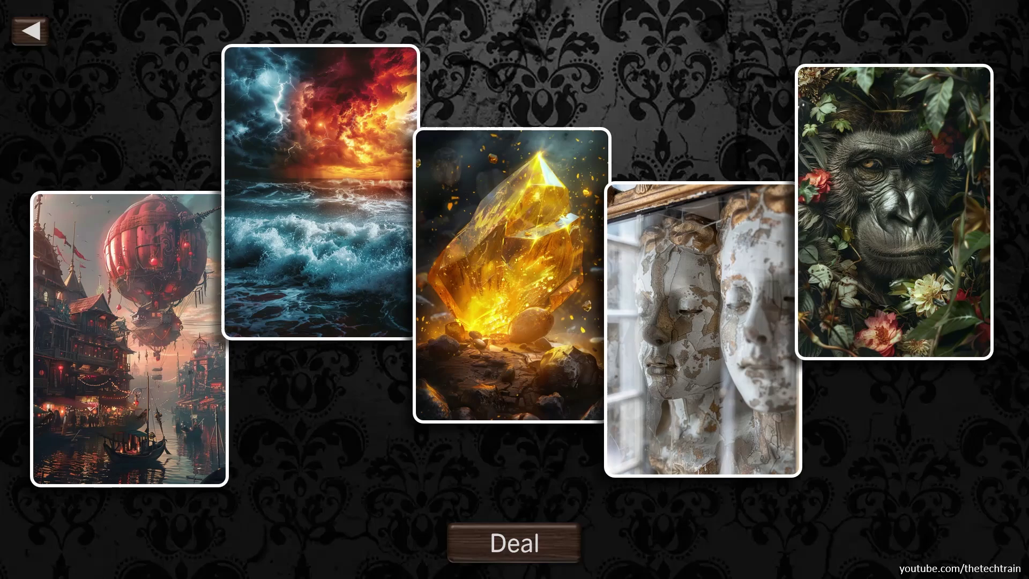
Step: Go back to the title menu, choose 3 Cards and deal three random story cards
{"action": "left_click", "coordinate": [41, 34]}
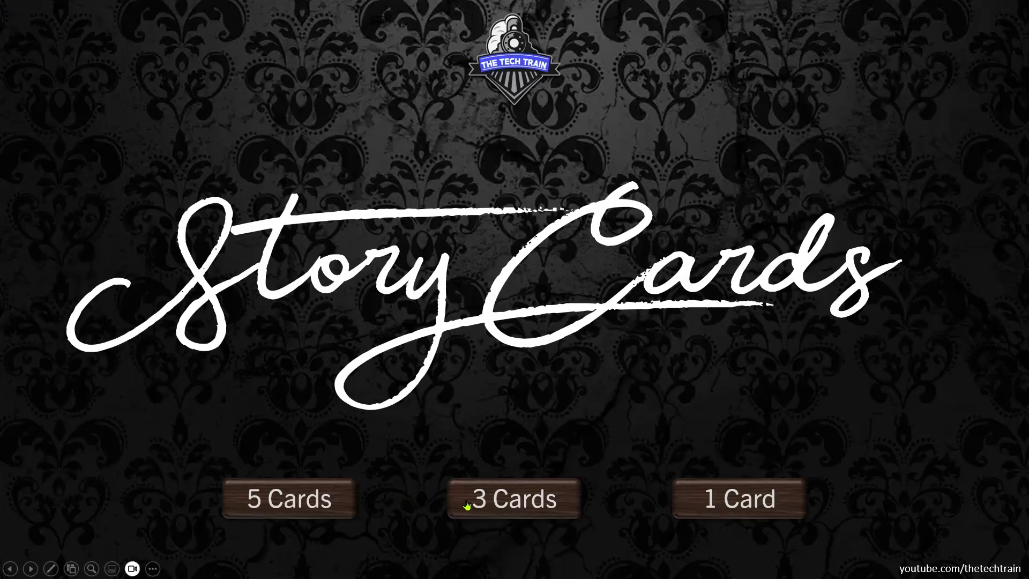
{"action": "left_click", "coordinate": [521, 504]}
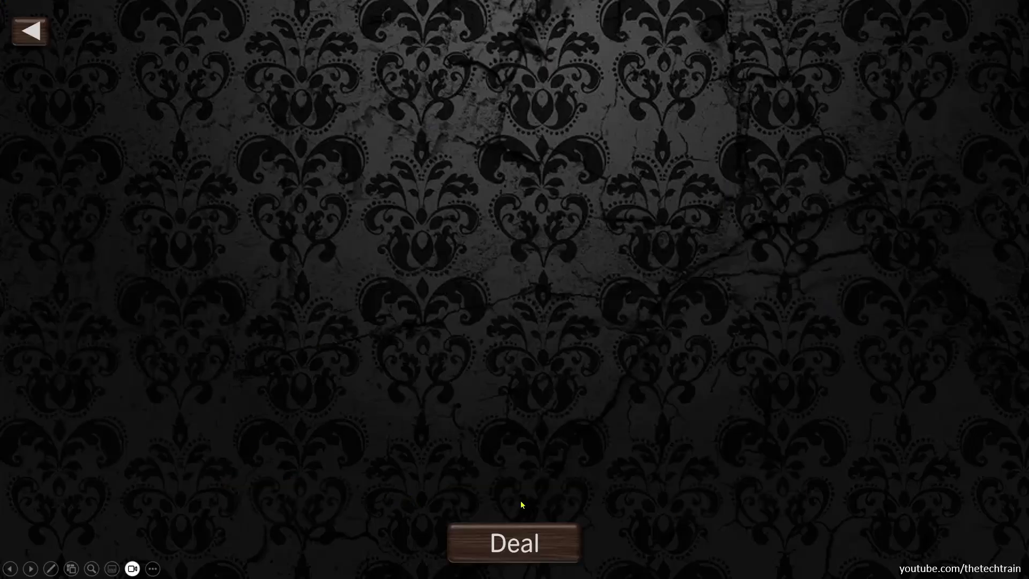
{"action": "left_click", "coordinate": [517, 544]}
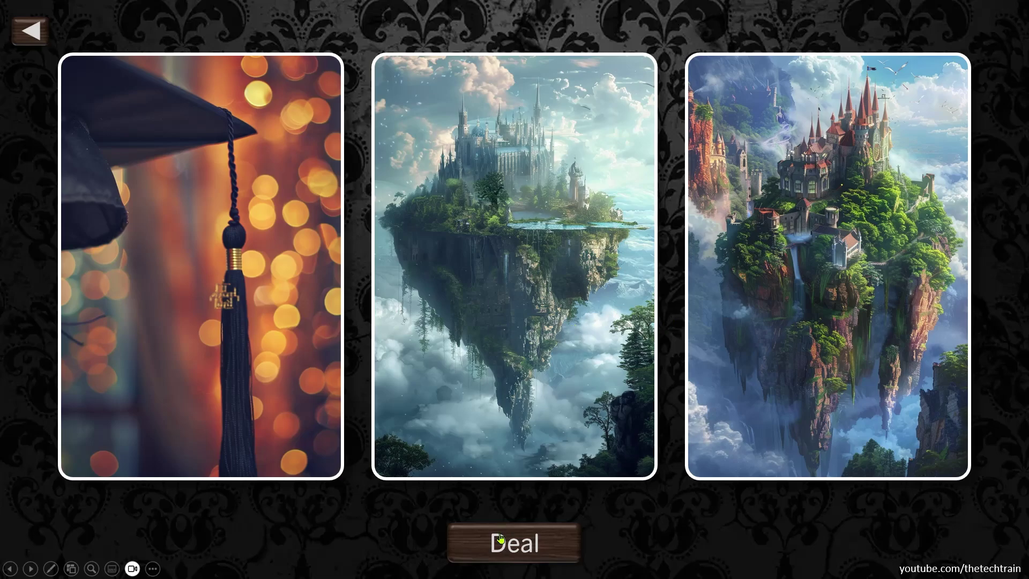
Step: From the 1 Card slide, deal a single random story card four times, then end the slide show
{"action": "left_click", "coordinate": [38, 36]}
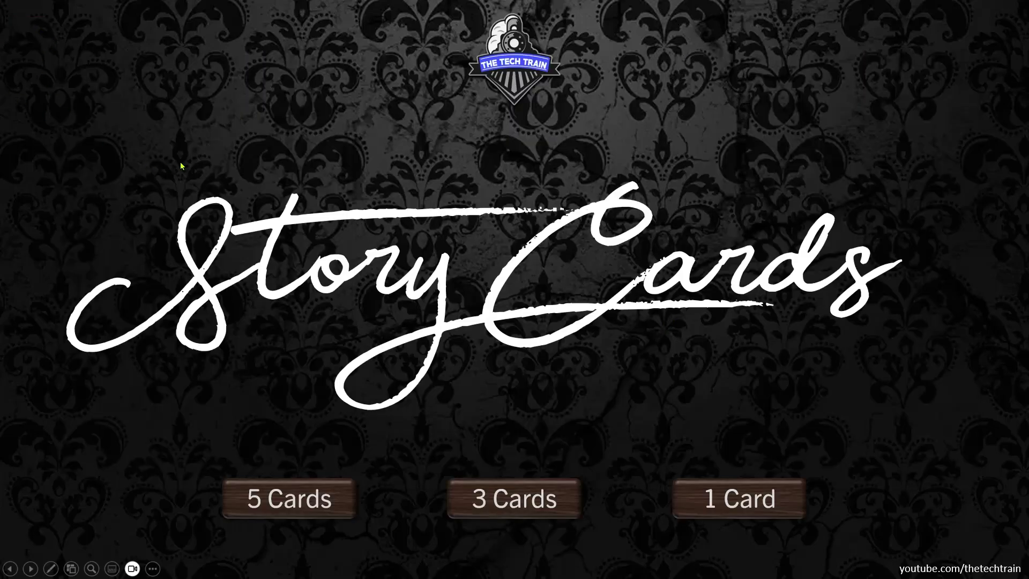
{"action": "left_click", "coordinate": [752, 493]}
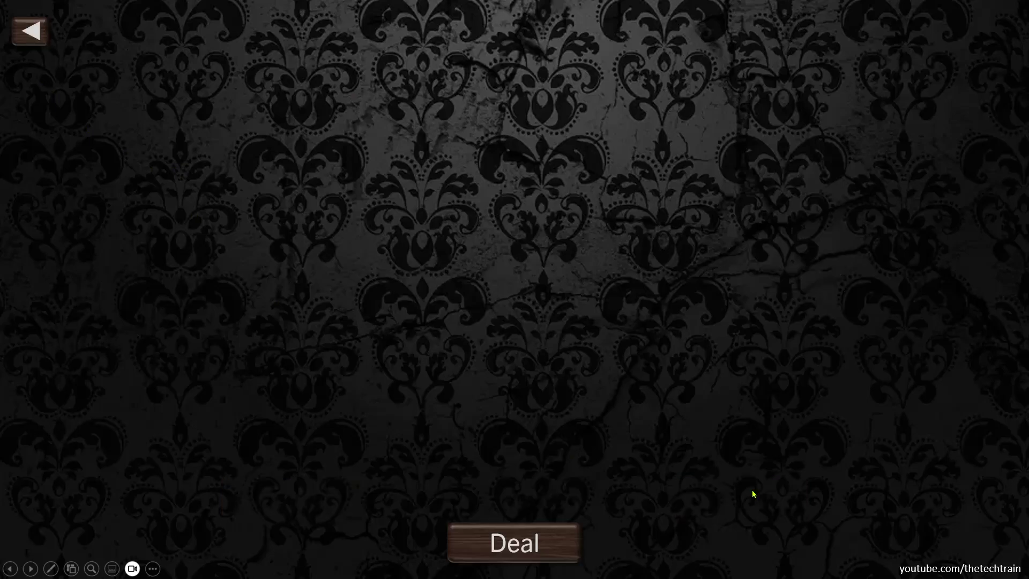
{"action": "left_click", "coordinate": [518, 542]}
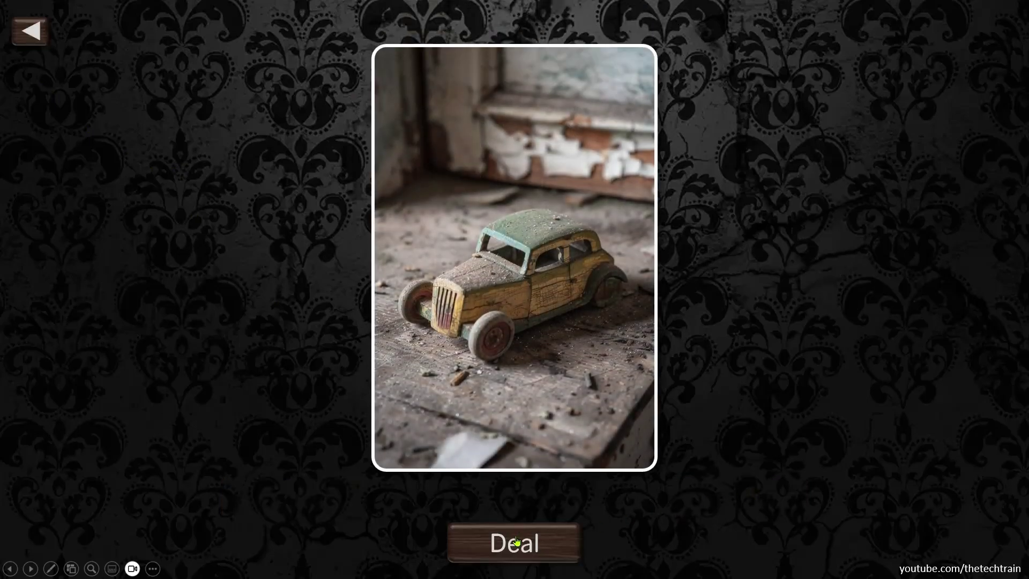
{"action": "left_click", "coordinate": [518, 542]}
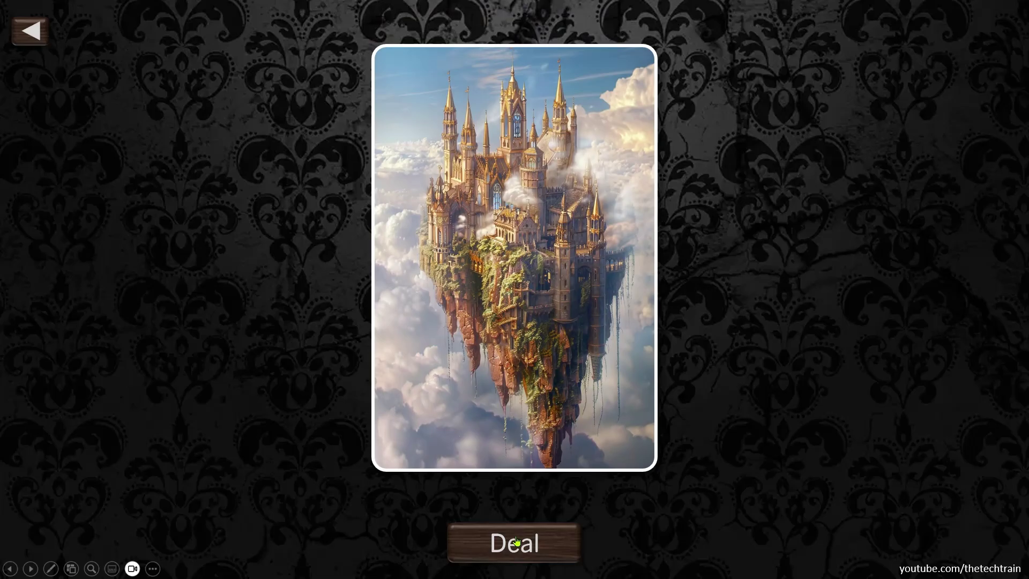
{"action": "left_click", "coordinate": [518, 542]}
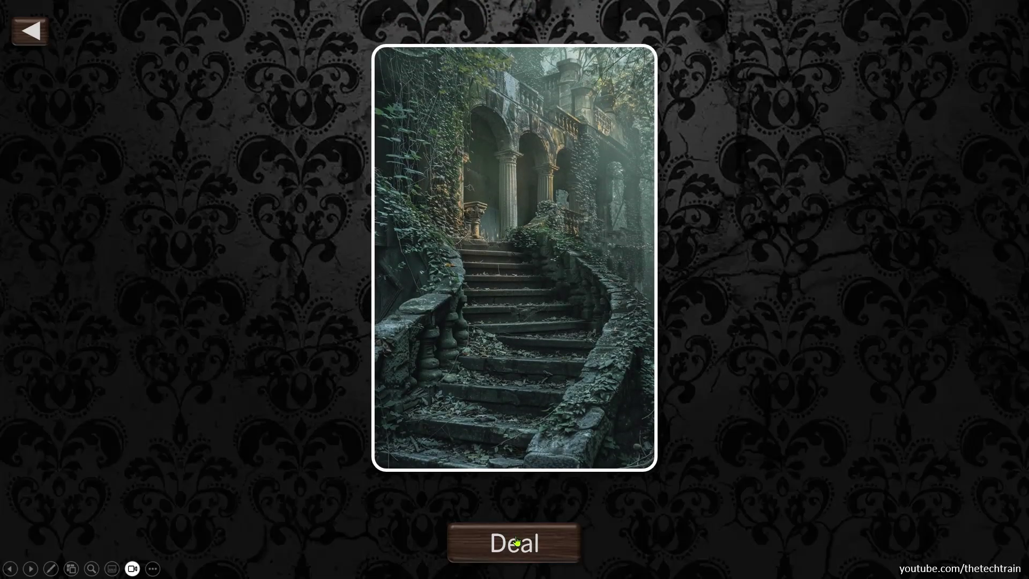
{"action": "left_click", "coordinate": [517, 542]}
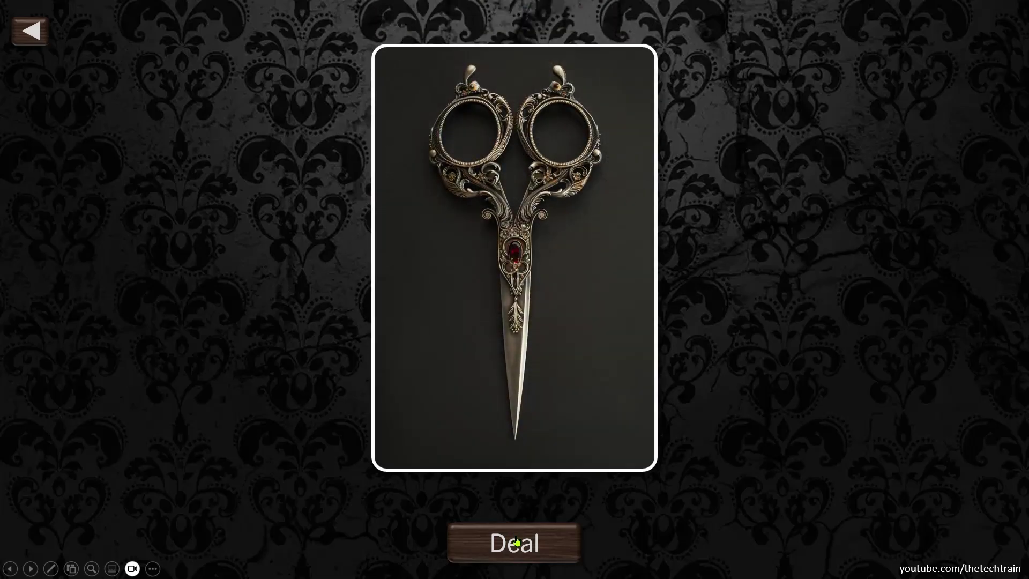
{"action": "left_click", "coordinate": [17, 37]}
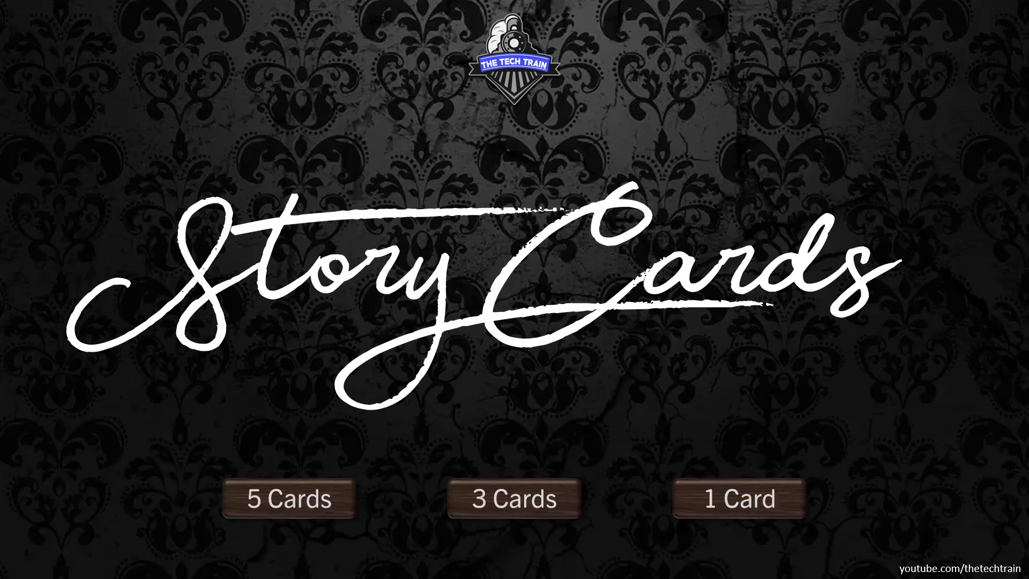
{"action": "key", "text": "Escape"}
Step: Switch to the Playing Card Demo.pptm window with its DEAL 5, DEAL 3 and DEAL 1 slides
{"action": "key", "text": "alt+Tab"}
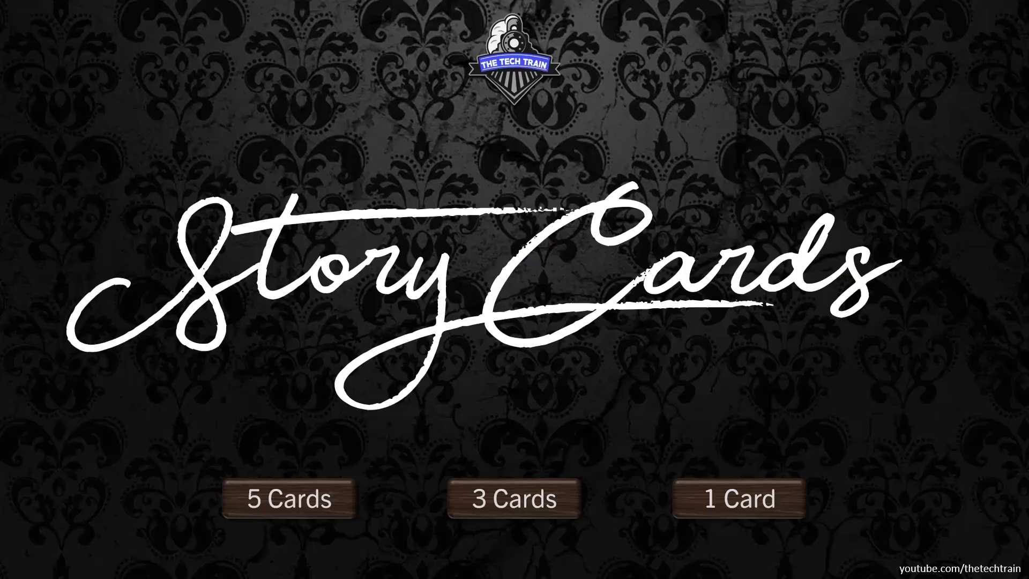
Step: Bring up the story image folder and scroll back to its first thumbnails, story (1) through story (21)
{"action": "key", "text": "alt+Tab"}
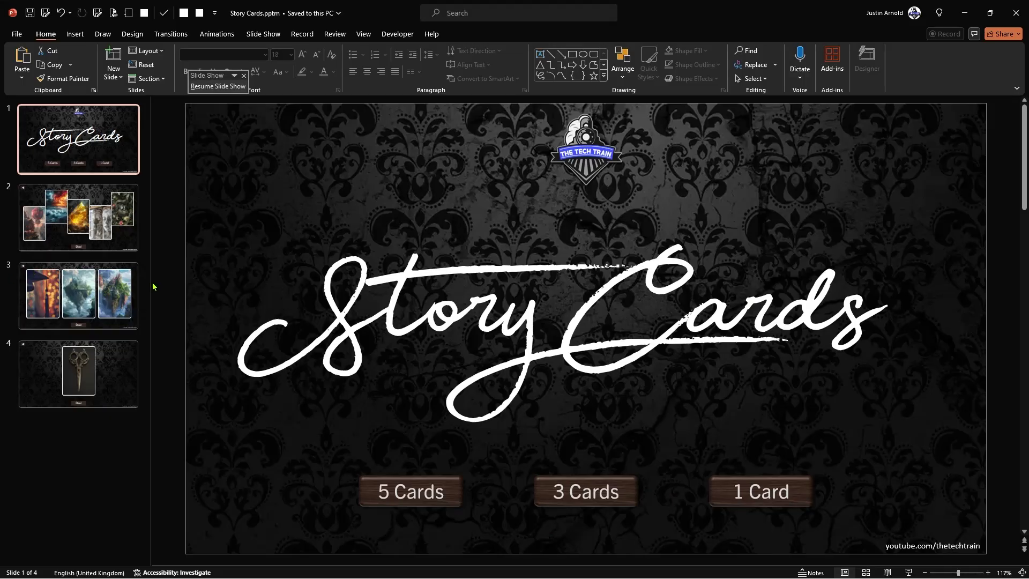
{"action": "key", "text": "alt+Tab"}
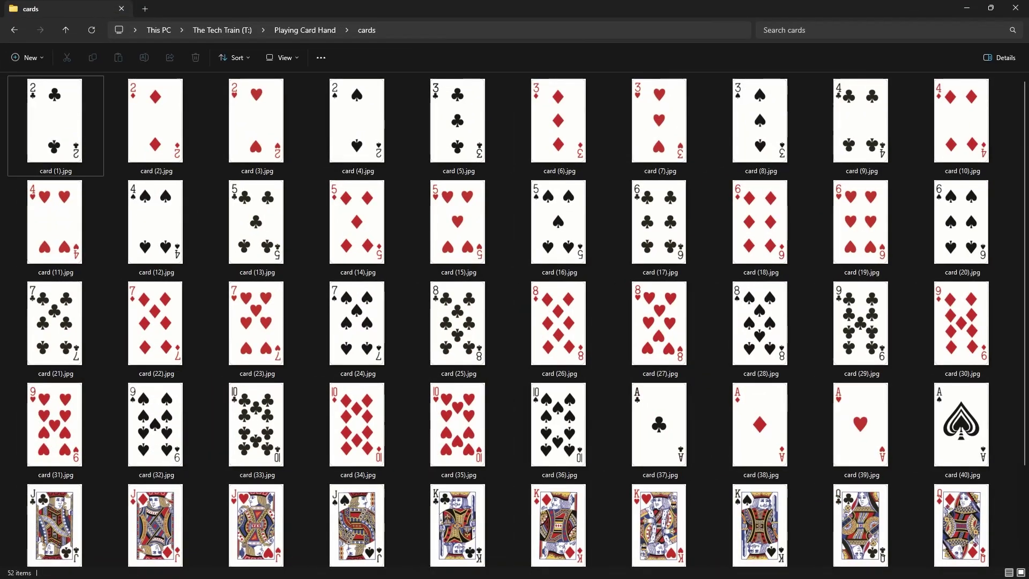
{"action": "key", "text": "alt+Tab"}
{"action": "key", "text": "alt+Tab"}
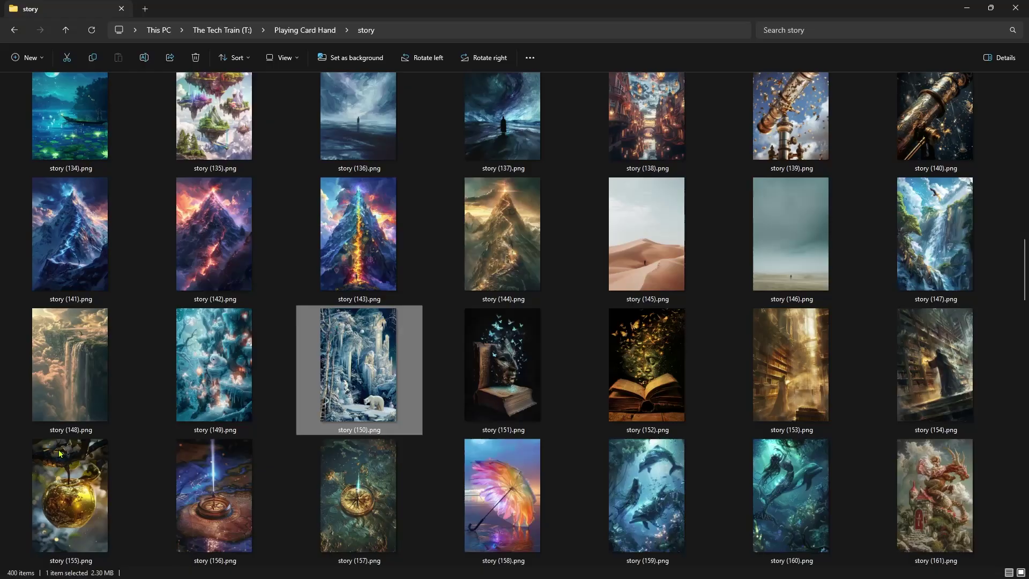
{"action": "left_click_drag", "start_coordinate": [1024, 260], "coordinate": [1023, 98]}
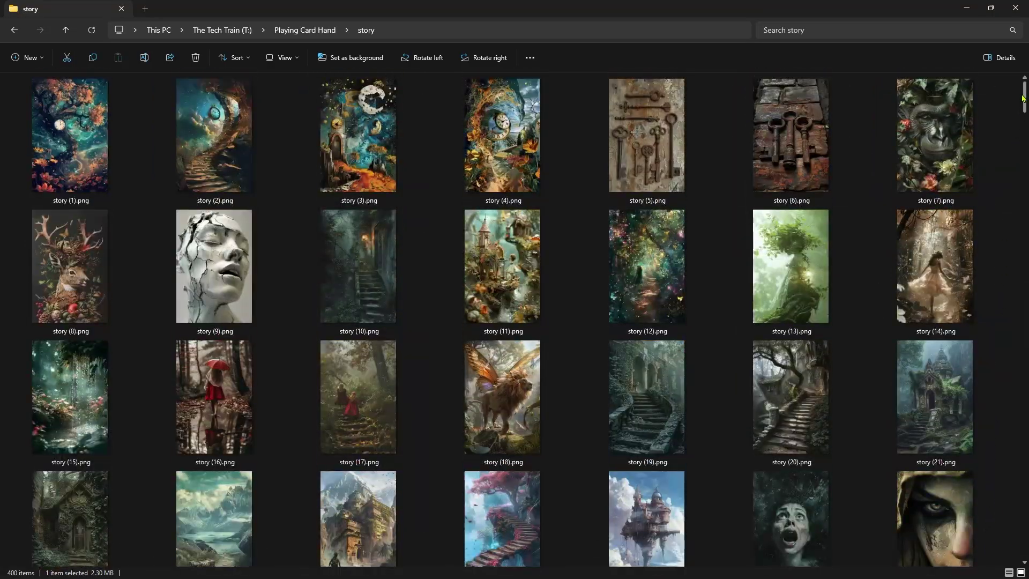